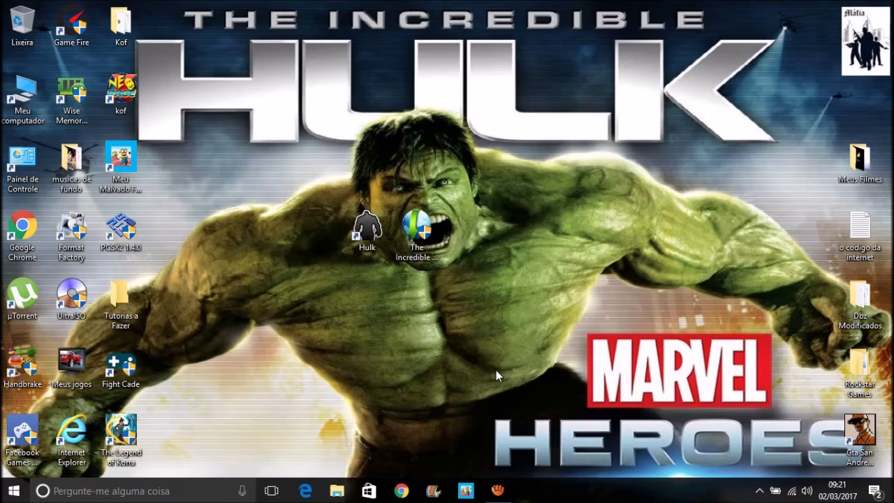
left_click_drag(496, 371, 307, 101)
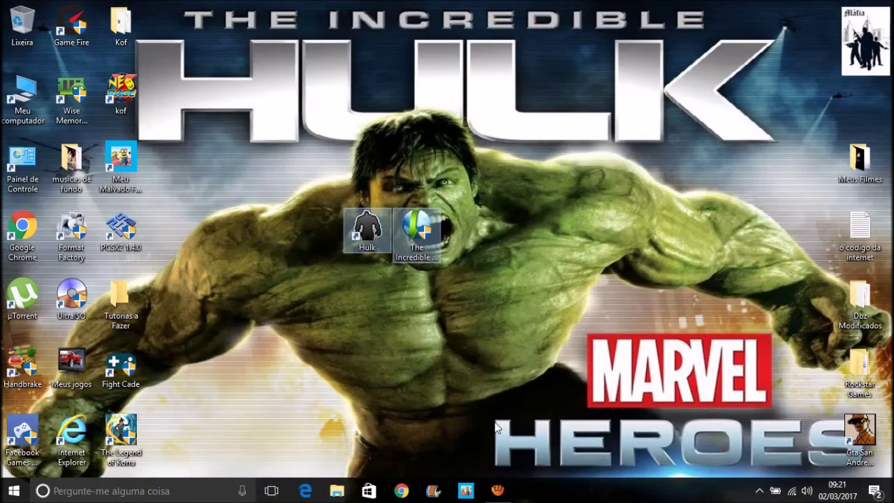
left_click_drag(494, 422, 329, 105)
left_click_drag(210, 41, 182, 3)
left_click(454, 321)
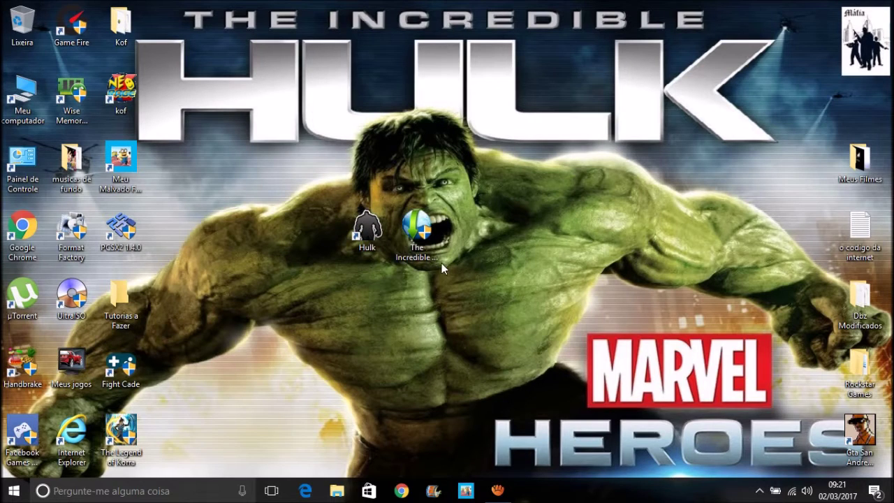
left_click(417, 231)
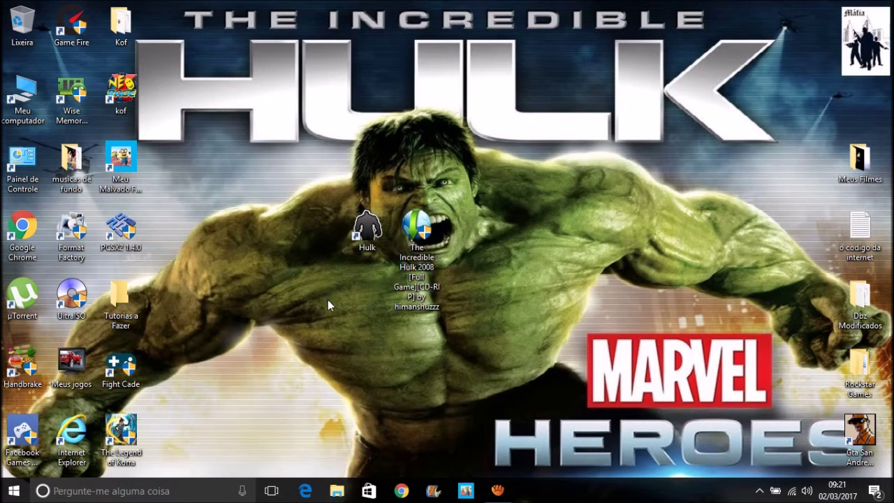
left_click_drag(346, 330, 383, 307)
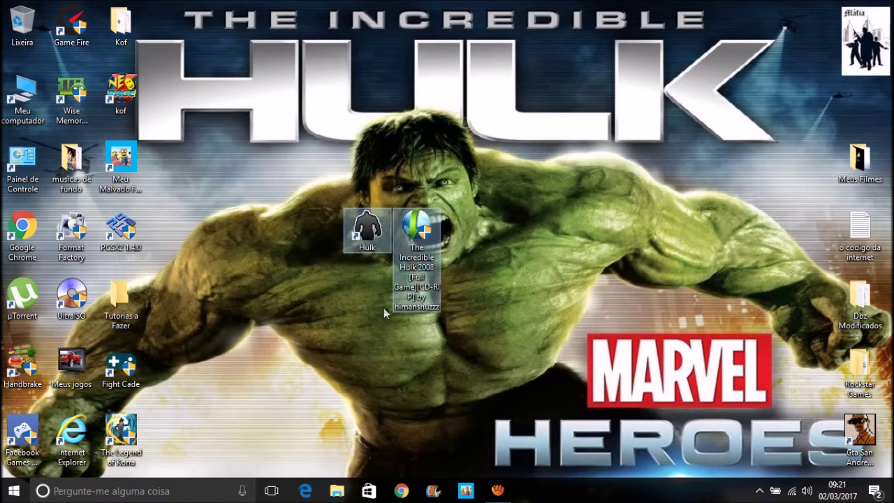
left_click(409, 235)
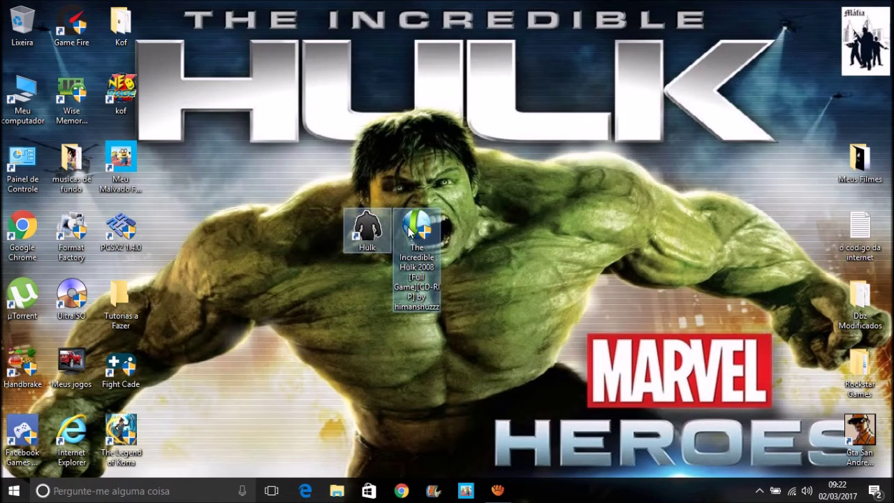
mouse_move(420, 233)
left_mouse_down()
mouse_move(491, 231)
mouse_move(423, 230)
left_mouse_up()
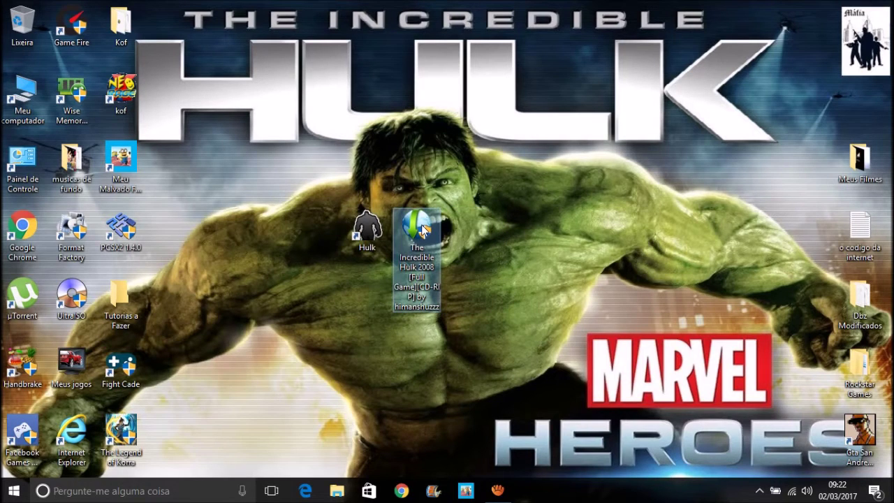
left_click(446, 377)
left_click_drag(447, 355, 440, 312)
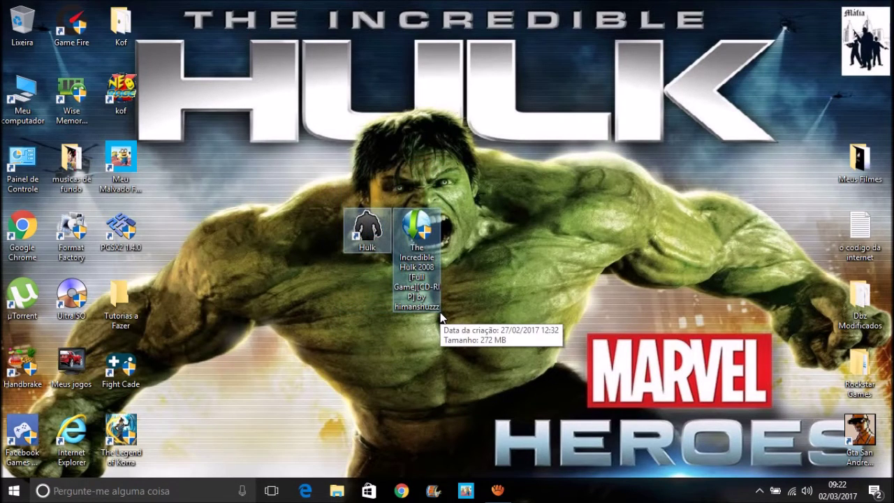
- Launch The Incredible Hulk 2008 installer from the desktop, accept its opening notice and move its window off the centre of the screen
left_click(420, 276)
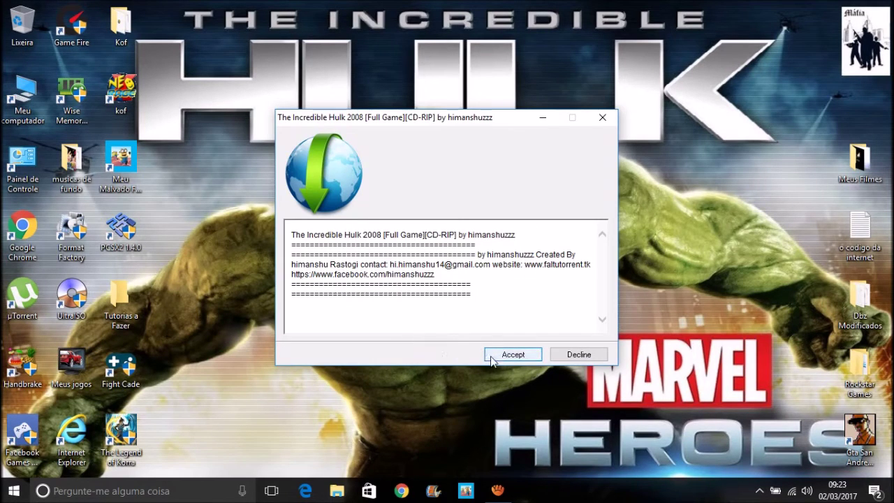
left_click(508, 357)
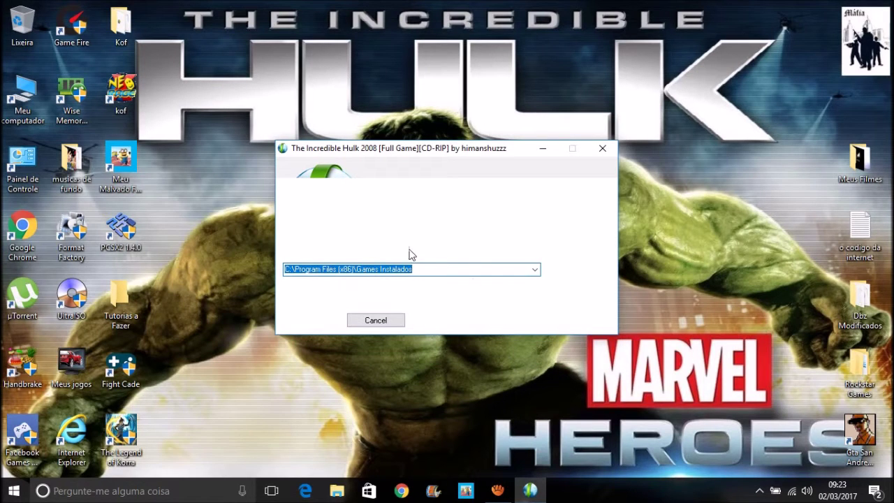
left_click_drag(383, 152, 326, 87)
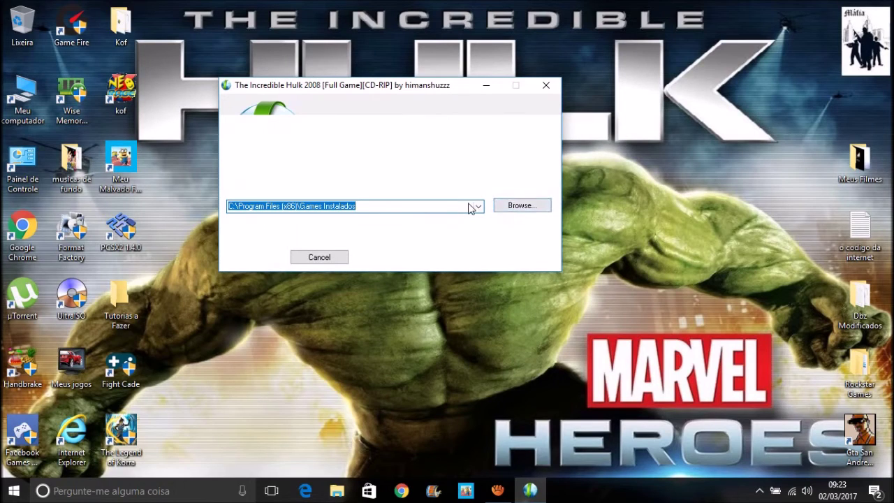
left_click(377, 206)
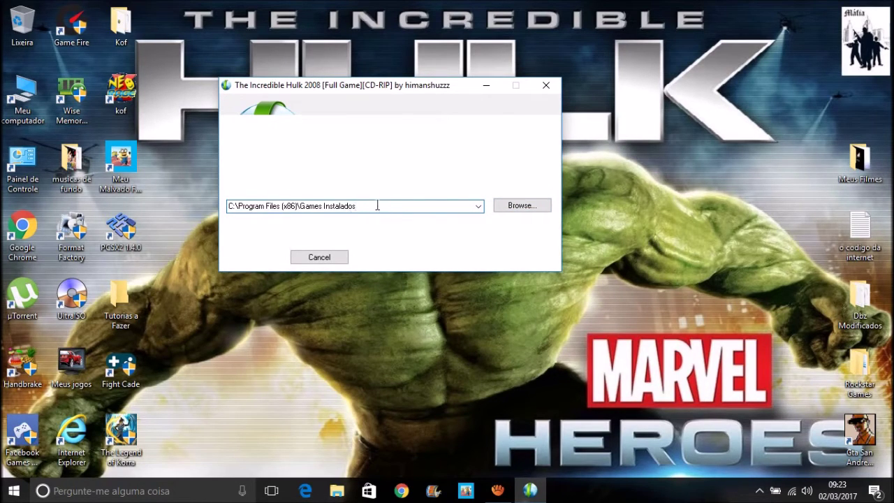
left_click(479, 206)
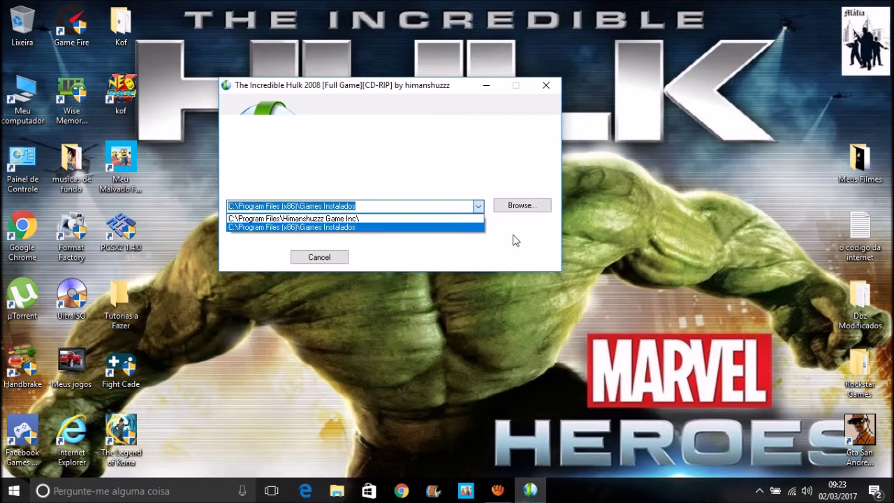
left_click(515, 208)
left_click(519, 206)
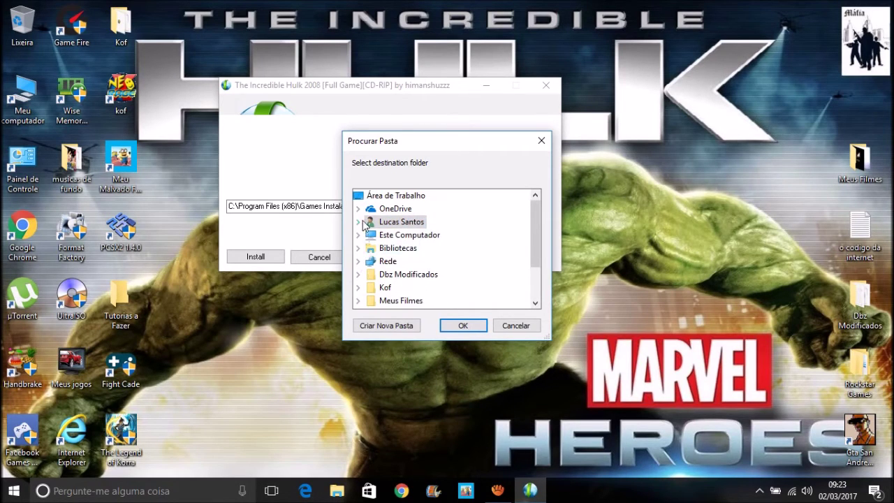
left_click(406, 223)
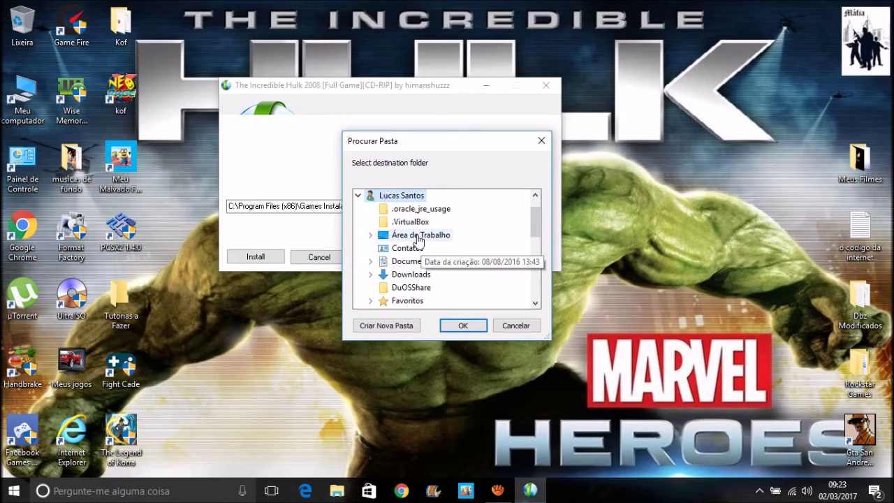
left_click(418, 236)
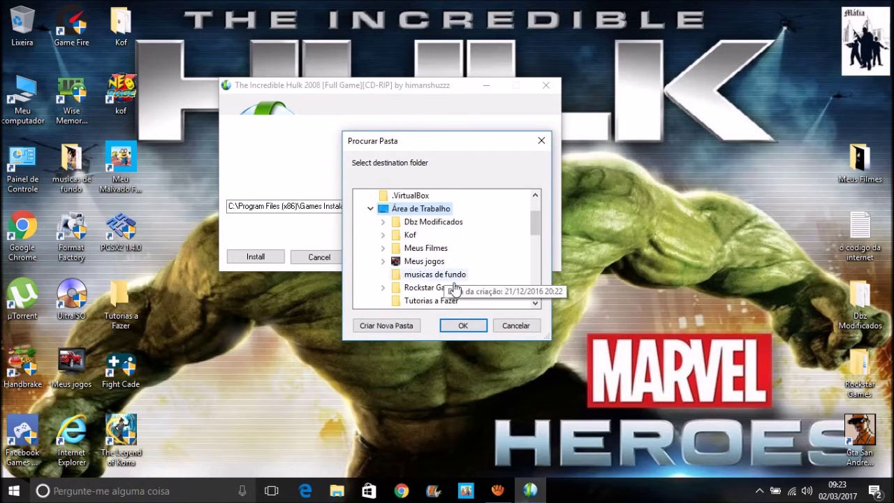
left_click(516, 326)
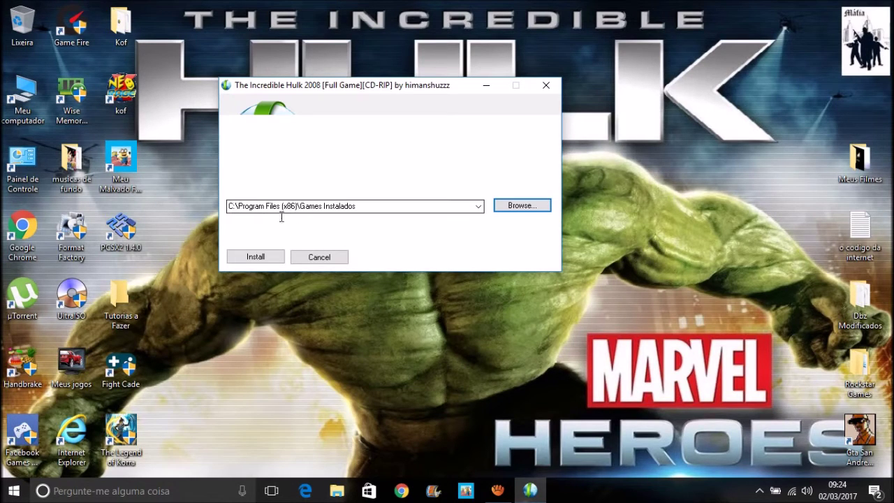
- Choose Games Instalados under Arquivos de Programas (x86) as the installation folder, and cancel the installer
left_click(533, 211)
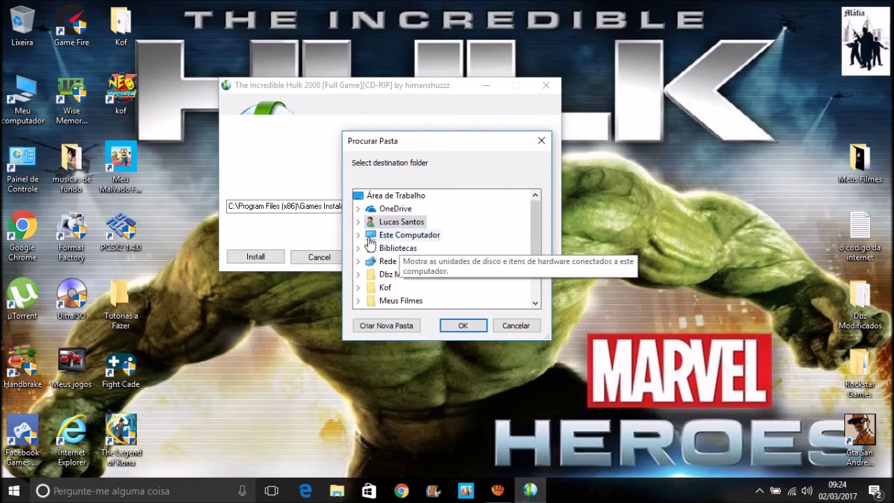
left_click(403, 236)
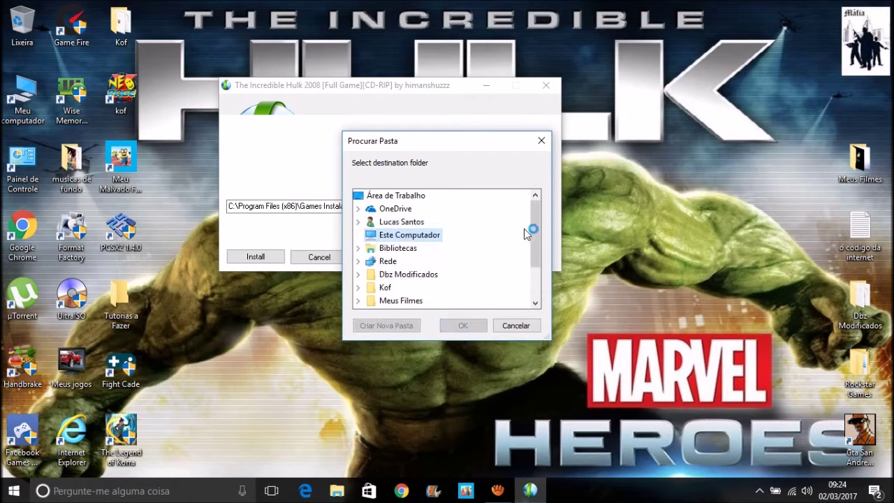
left_click(412, 288)
left_click(433, 222)
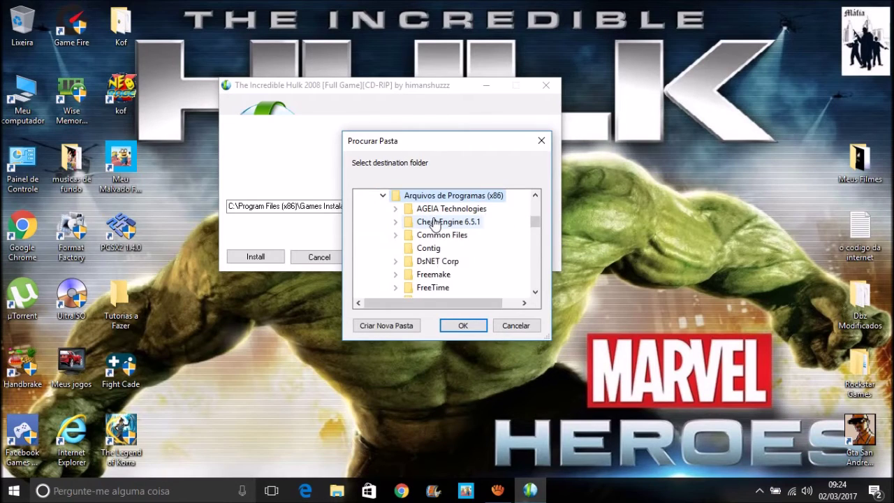
double_click(536, 294)
left_click(536, 294)
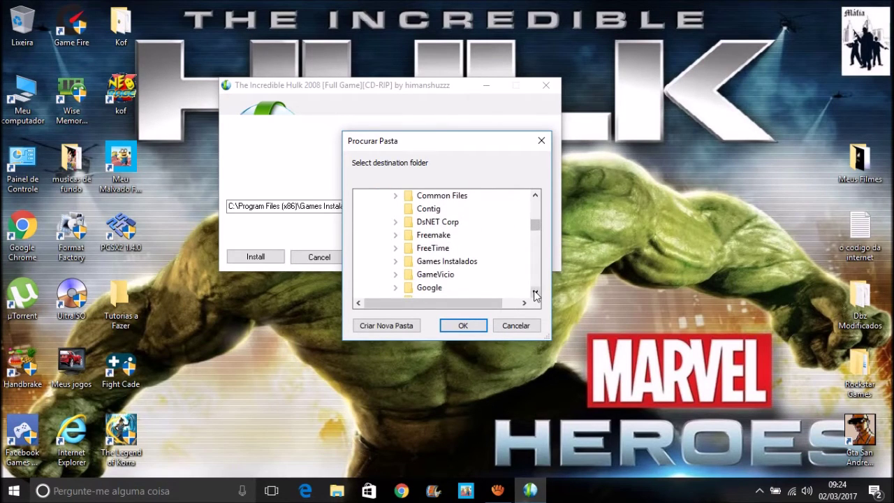
left_click(433, 261)
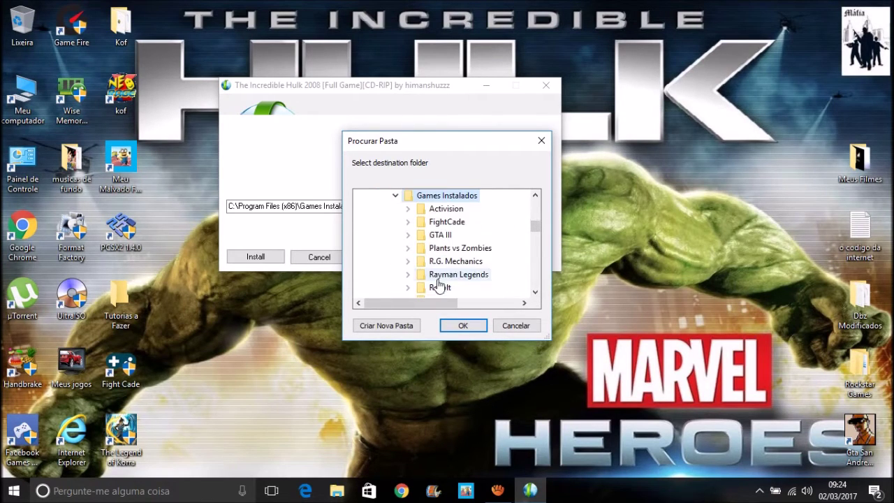
left_click(467, 332)
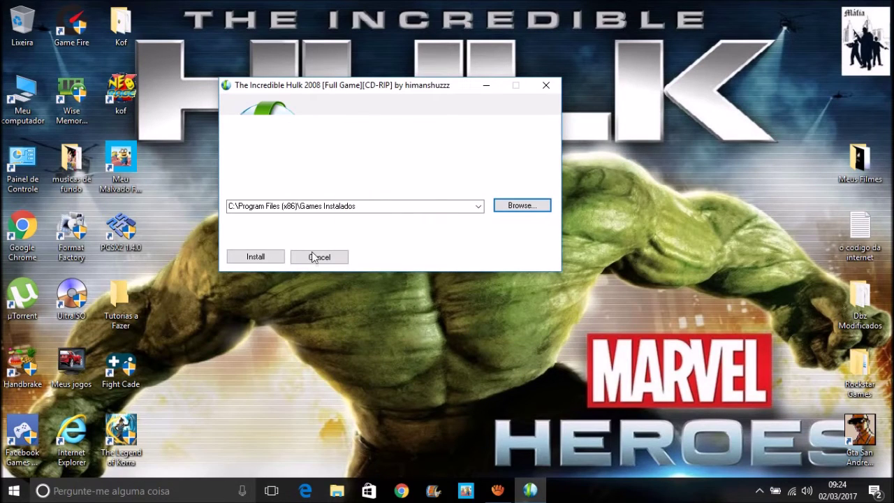
left_click(248, 258)
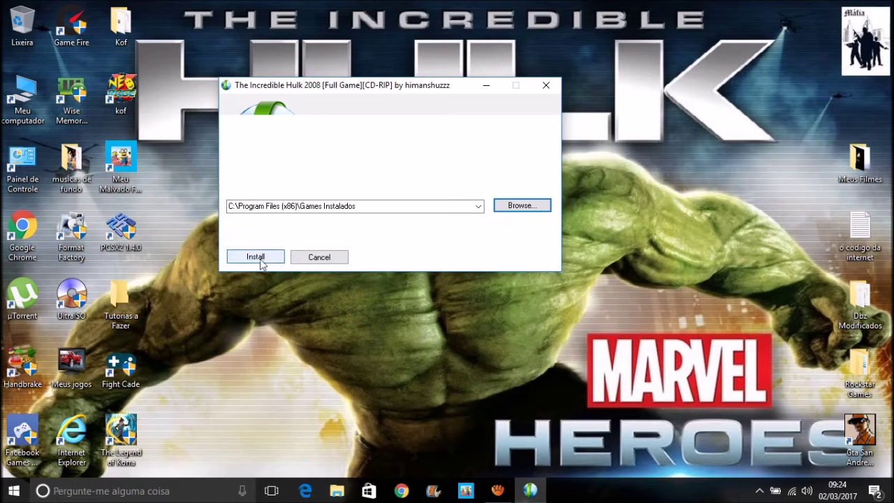
left_click(320, 260)
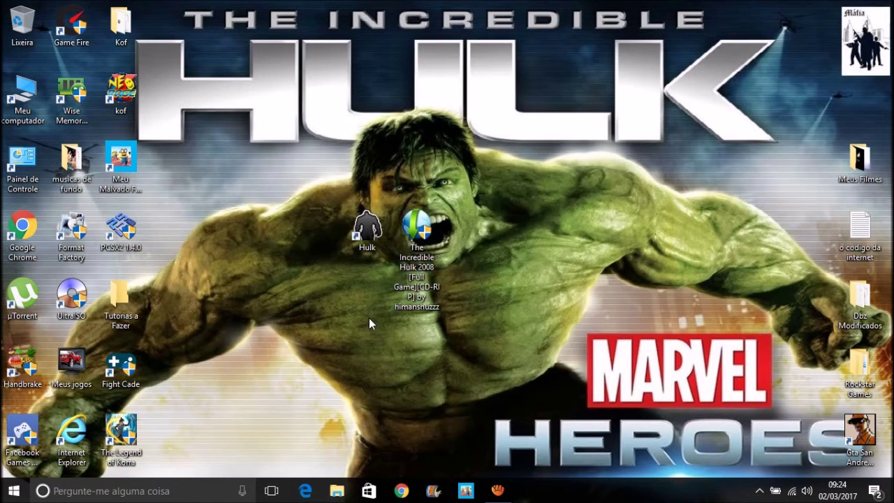
- Move the Hulk shortcut on the desktop slightly farther away from the game installer icon
left_click_drag(515, 409, 282, 142)
left_click(282, 142)
left_click_drag(558, 389, 311, 108)
left_click_drag(367, 245, 314, 235)
left_click(363, 237)
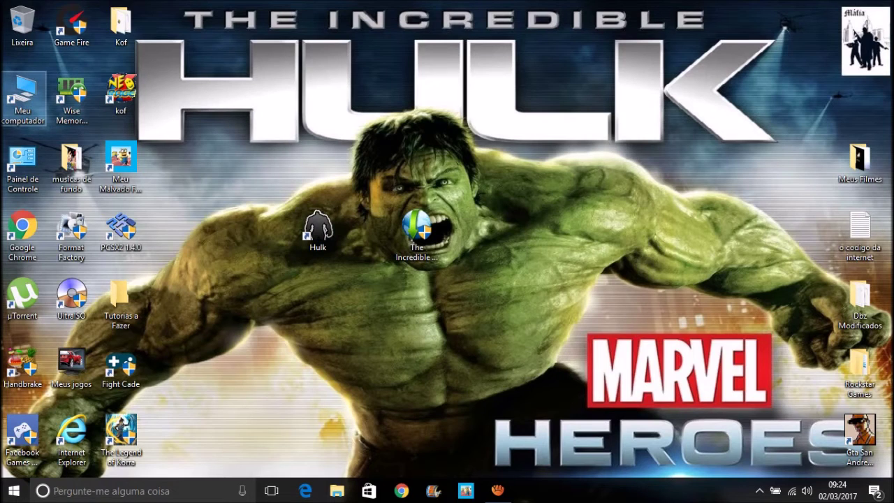
- Open The Incredible Hulk 2008 game folder in Games Instalados, under Arquivos de Programas (x86) on drive C
double_click(23, 99)
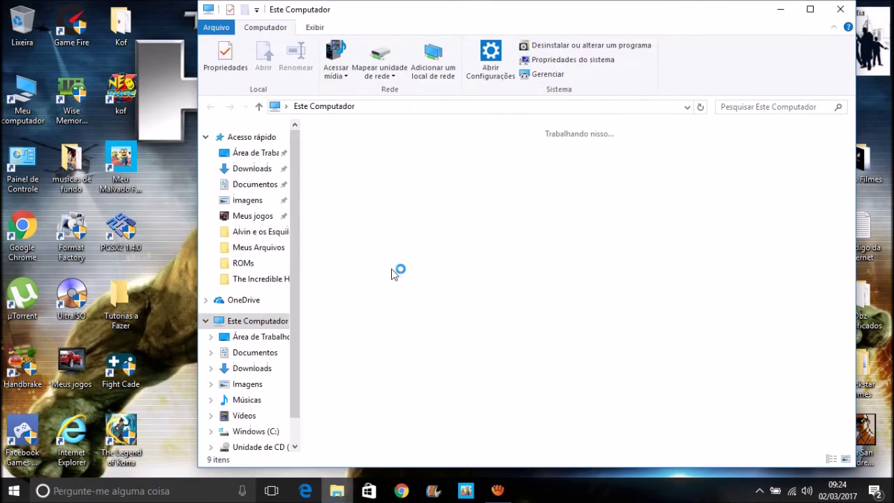
double_click(396, 264)
left_click(391, 162)
double_click(391, 162)
double_click(367, 243)
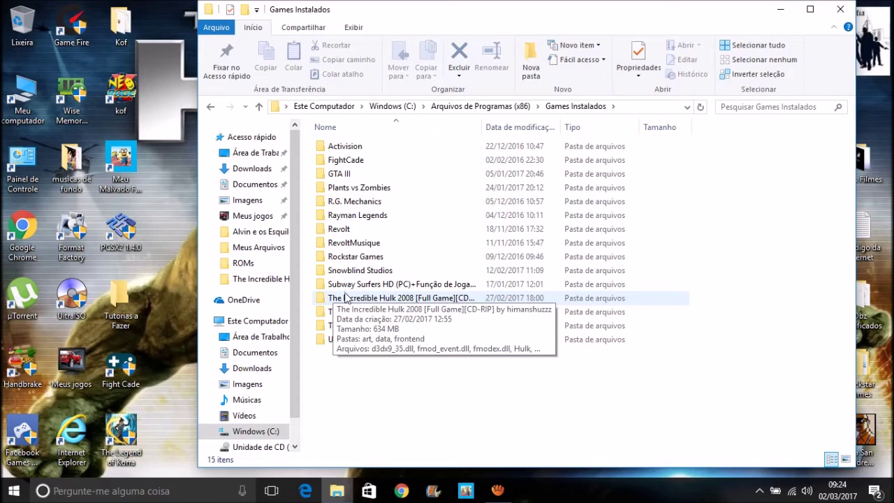
double_click(345, 298)
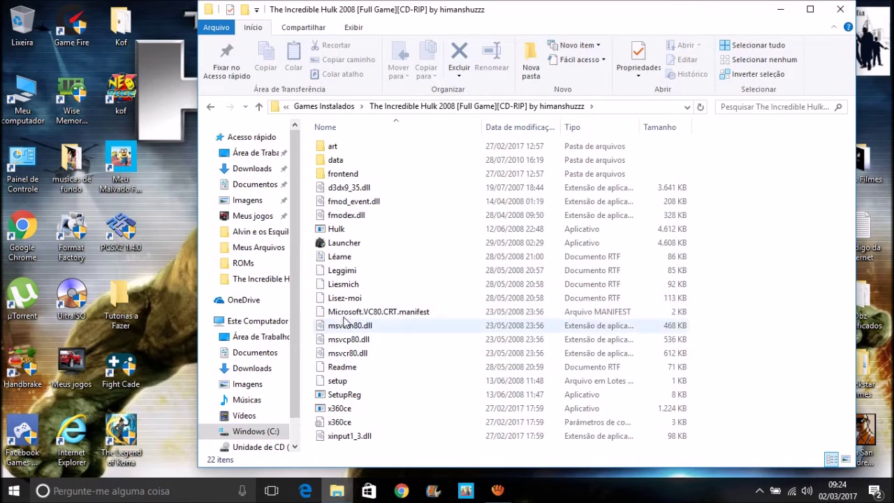
left_click(354, 232)
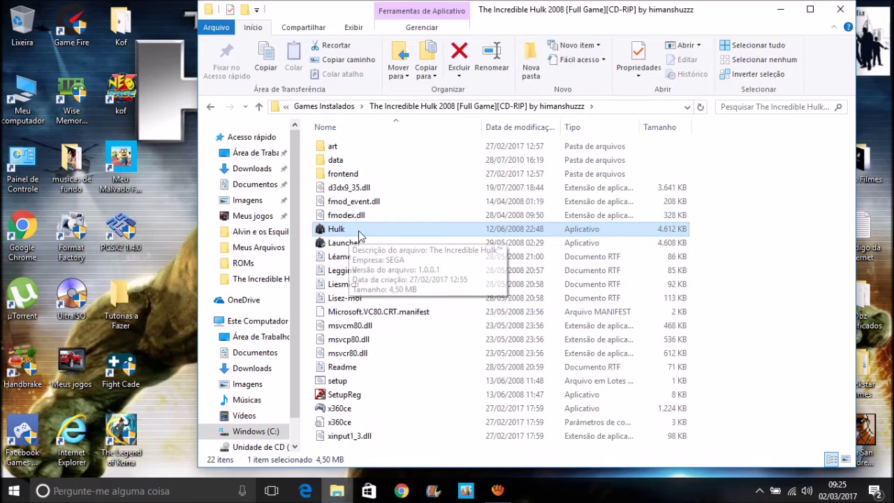
left_click(307, 362)
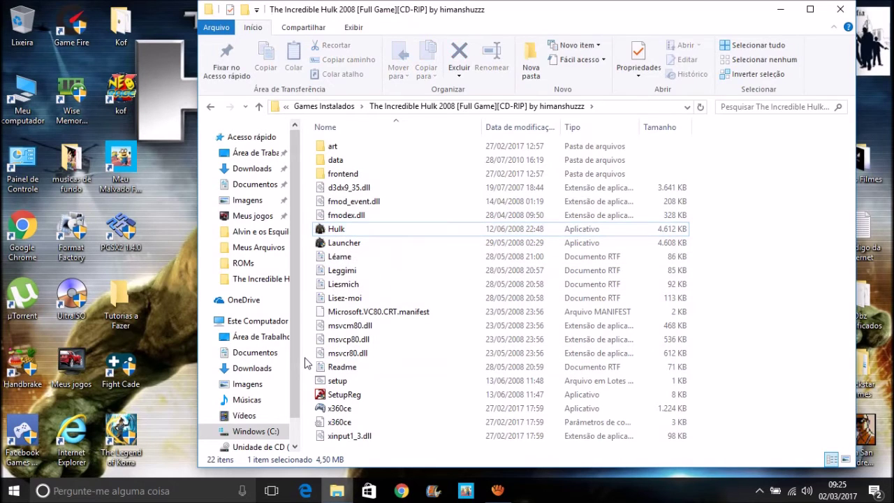
- Run SetupReg from the game folder as administrator, install its registry entries and close it
left_click(344, 395)
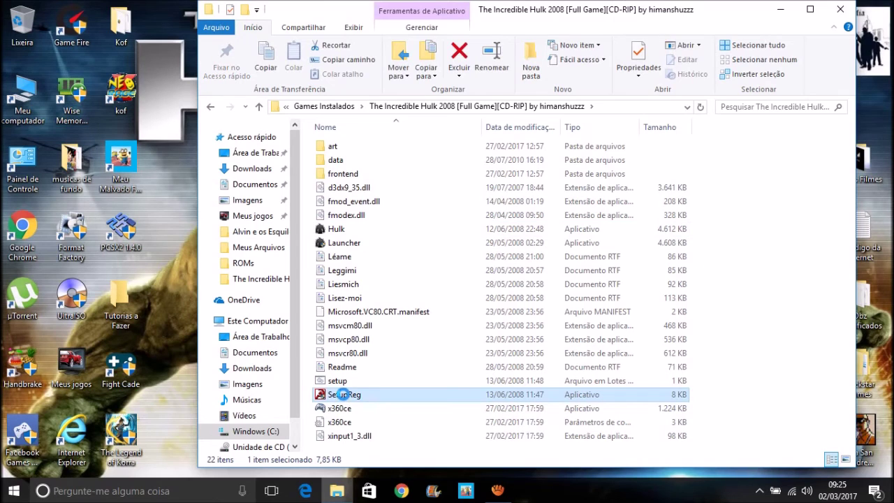
right_click(345, 396)
left_click(359, 122)
left_click(424, 327)
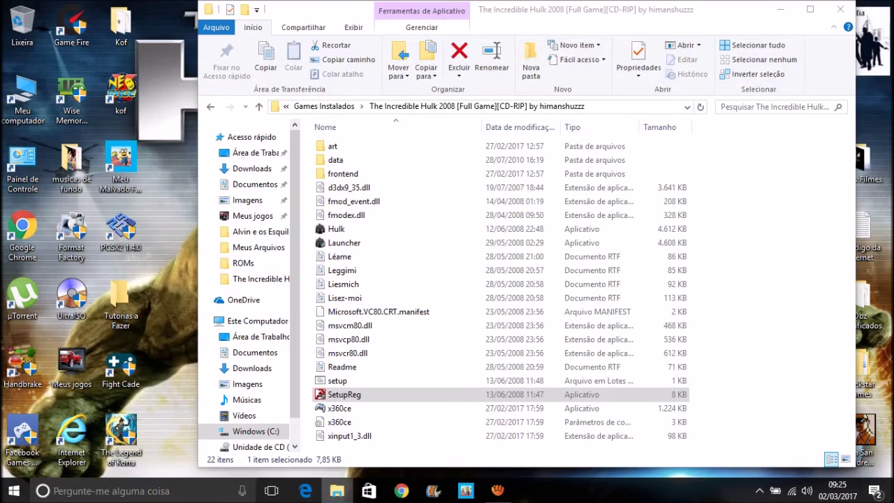
left_click(367, 312)
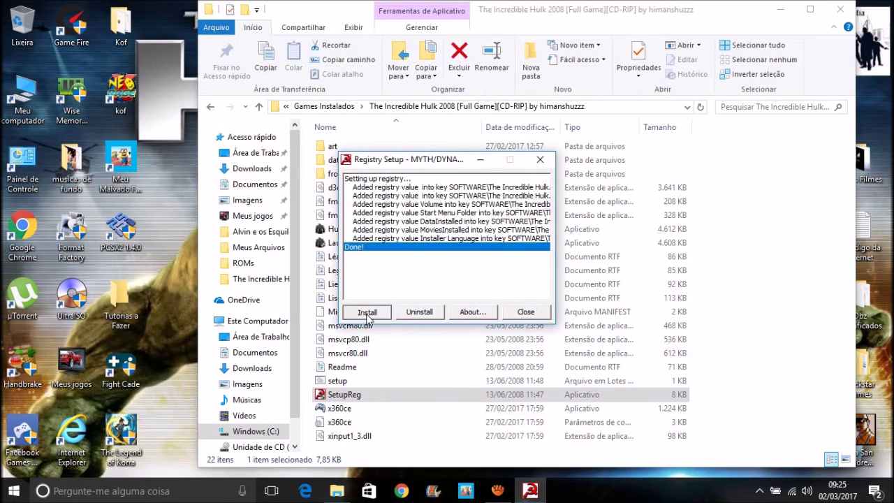
left_click(521, 314)
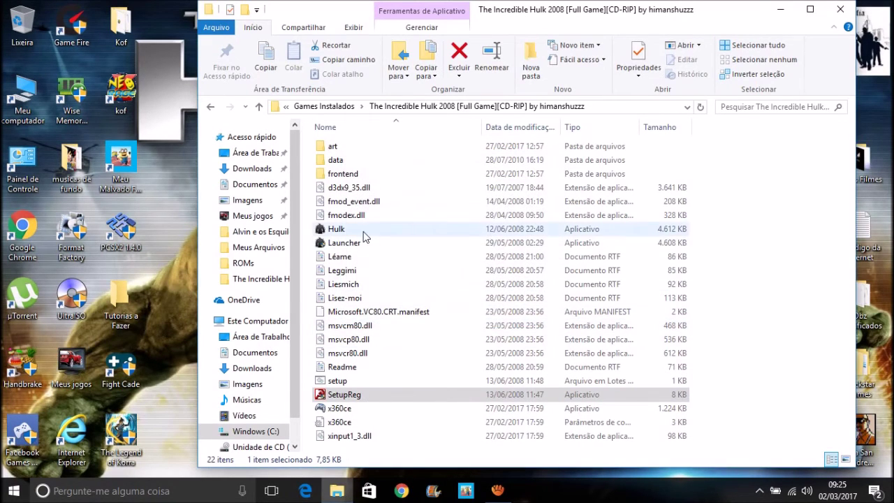
- Create a desktop shortcut for the Hulk application in the game folder and close the folder window
right_click(365, 237)
mouse_move(552, 367)
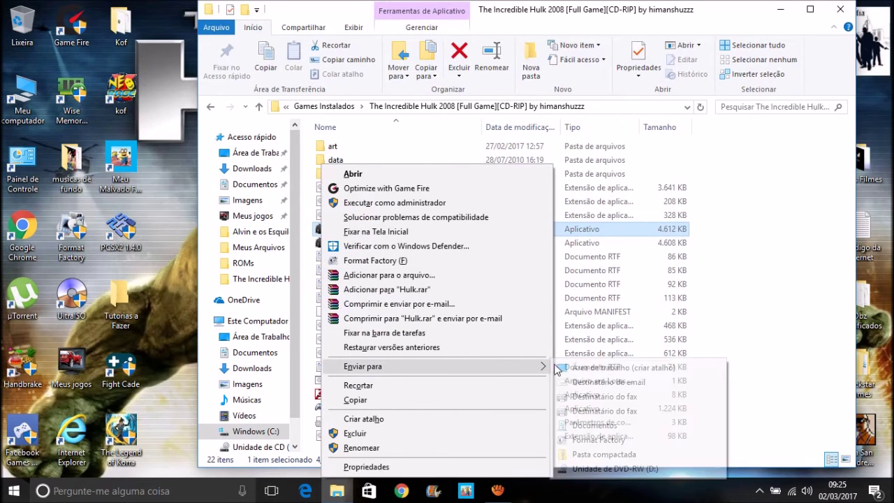
left_click(587, 367)
left_click(841, 9)
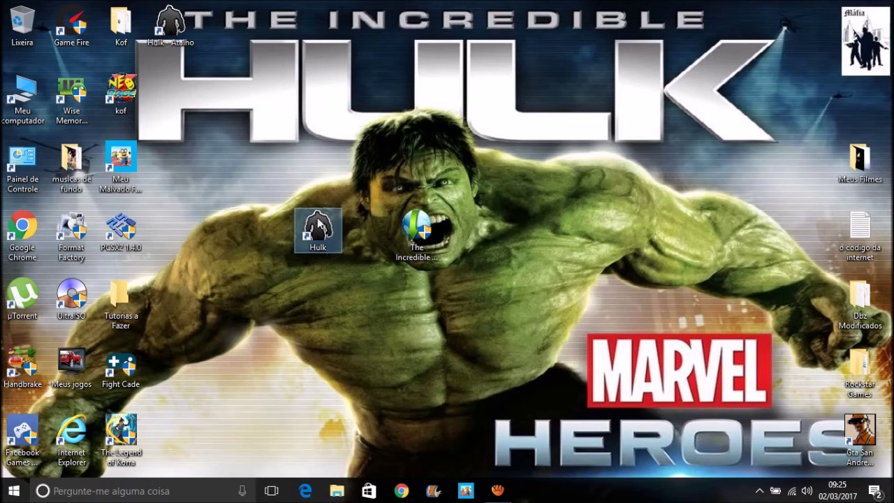
- Delete the old Hulk shortcut from the desktop and put the Hulk - Atalho shortcut in its place near the game installer
left_click_drag(308, 231, 177, 26)
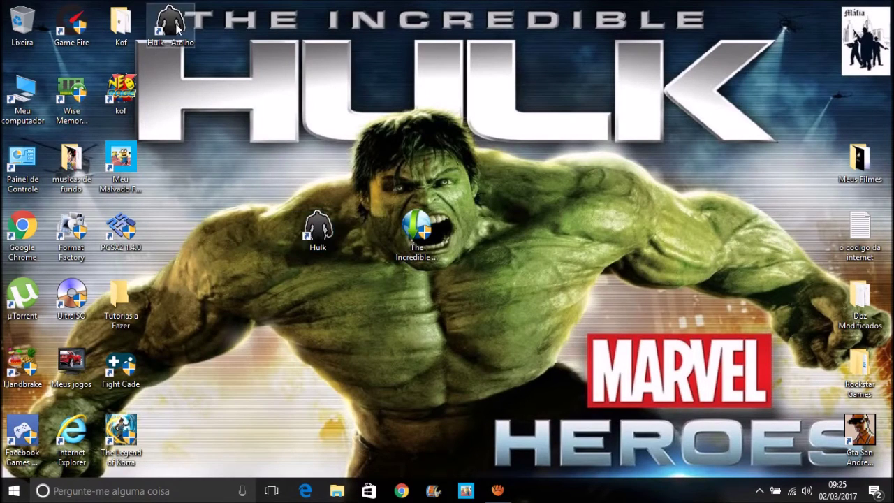
right_click(316, 235)
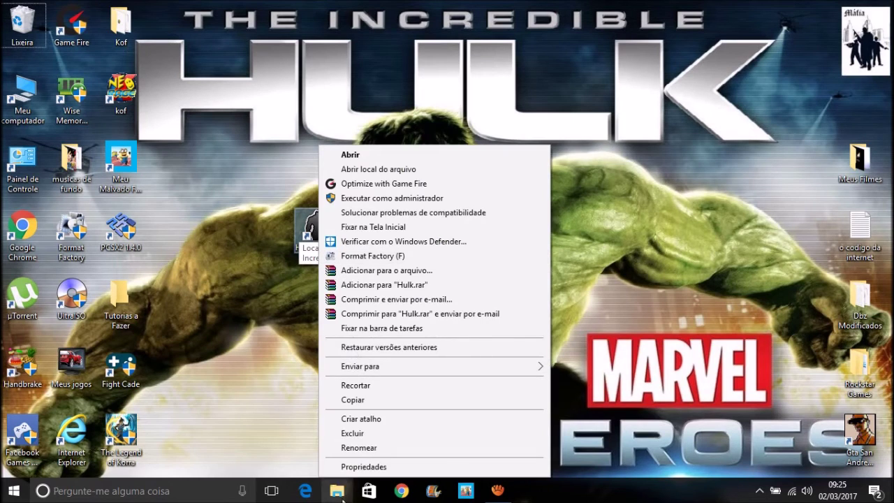
left_click(353, 466)
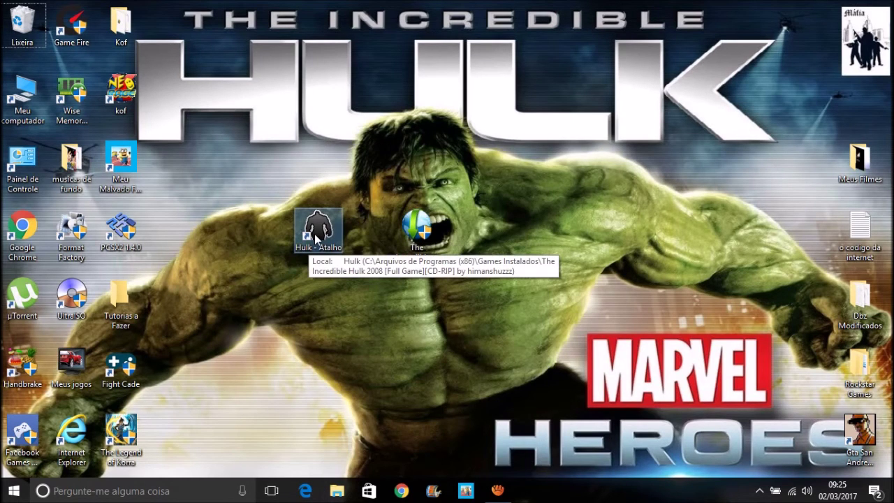
- Check the target path in the properties of the Hulk - Atalho shortcut and shorten the shortcut's name to Hulk
key("alt+Return")
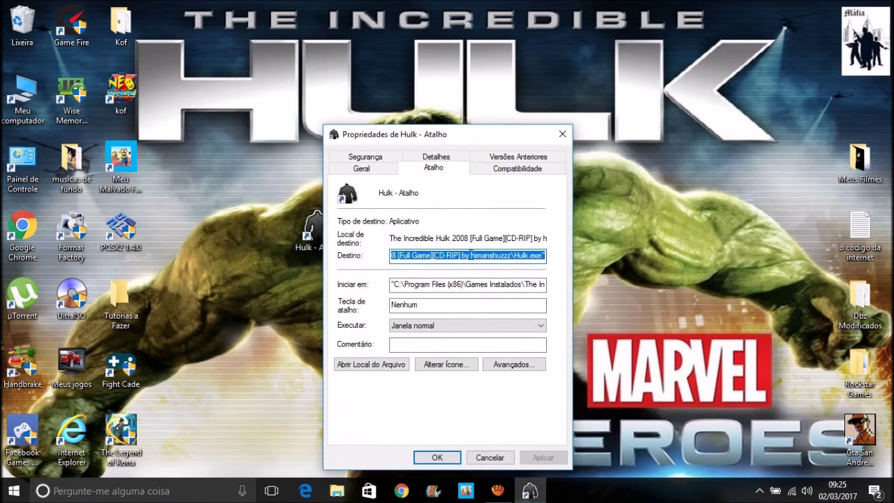
left_click_drag(412, 255, 367, 255)
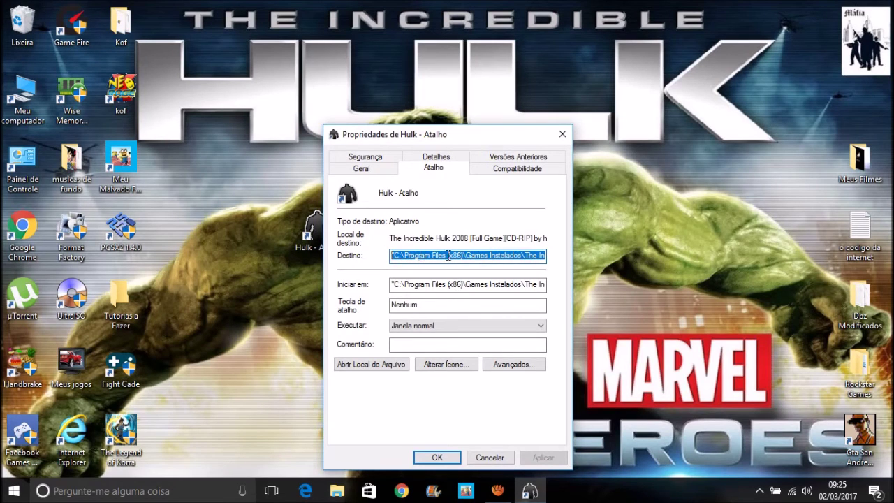
left_click_drag(477, 256, 542, 257)
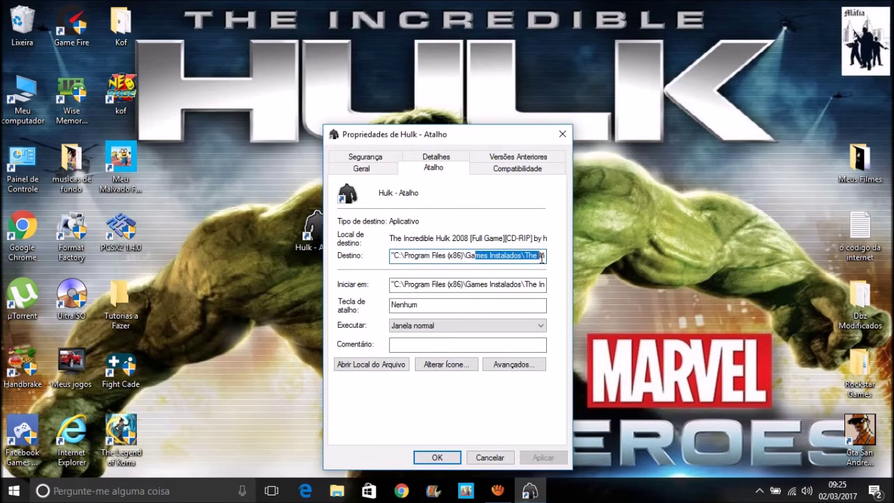
left_click(361, 168)
left_click(447, 196)
left_click_drag(447, 196, 404, 194)
key("BackSpace")
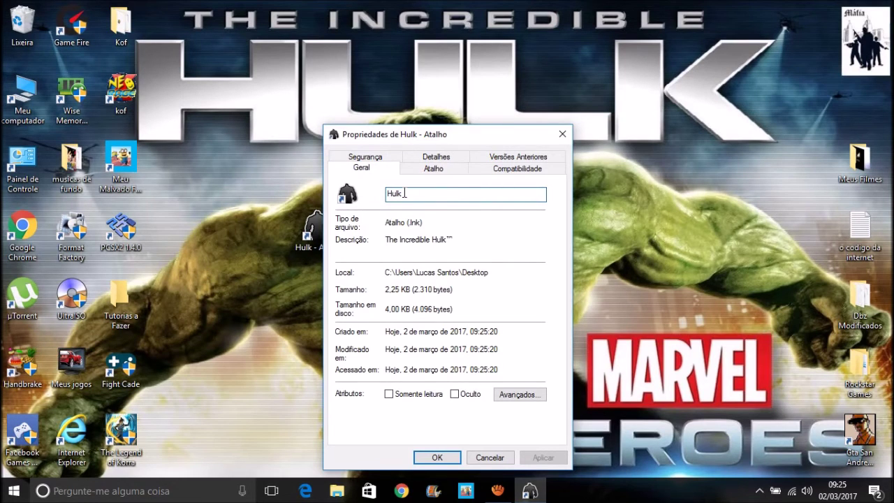
- Try the shortcut's compatibility mode with Windows XP (Service Pack 2), Windows XP (Service Pack 3) and Windows Vista, and disable it again
left_click(520, 169)
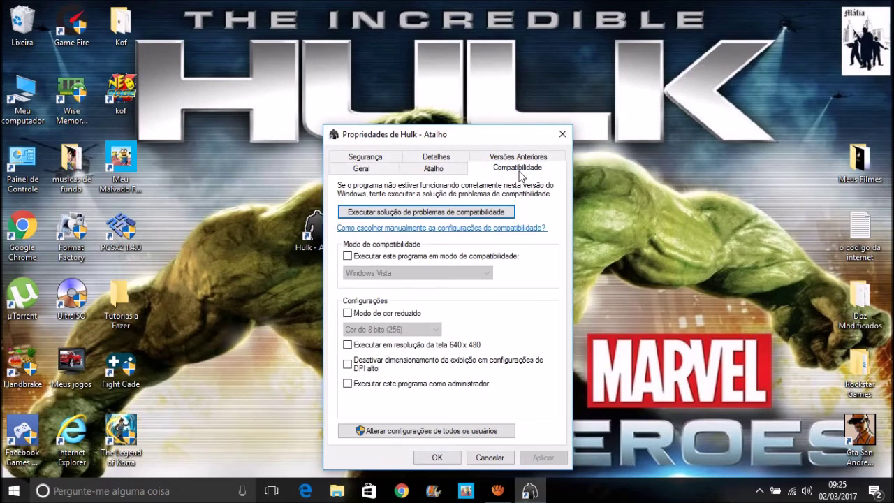
left_click(362, 257)
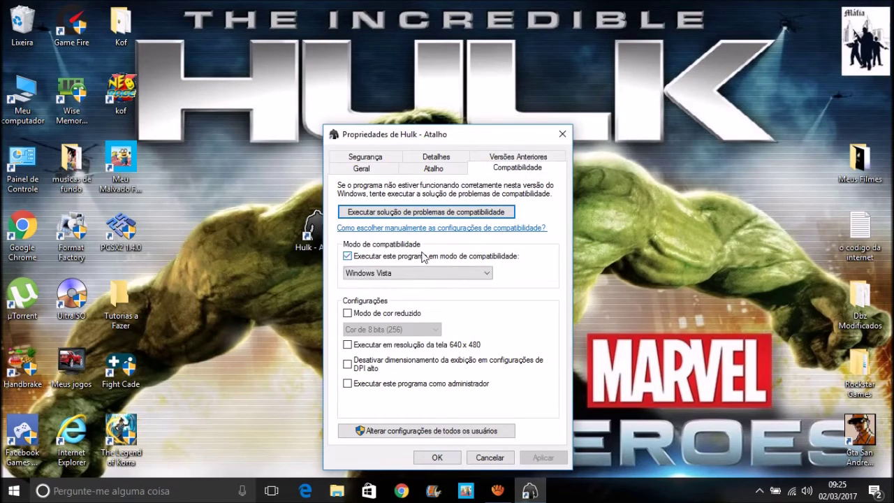
left_click(387, 271)
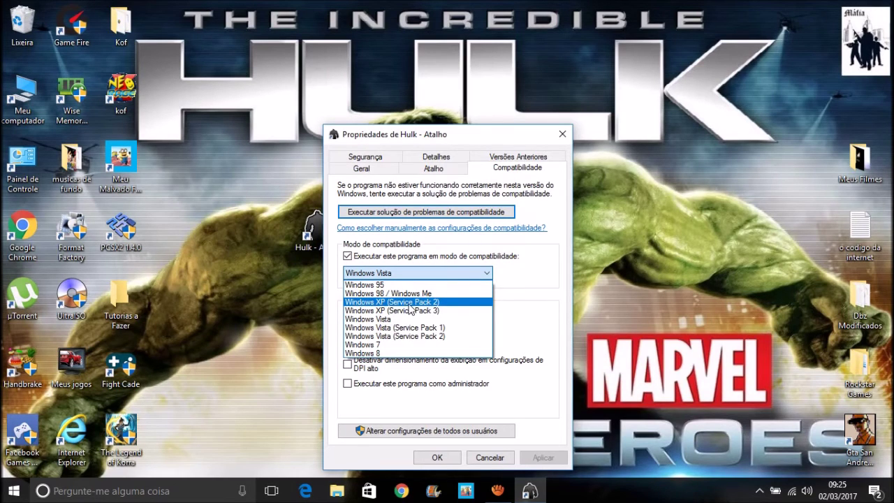
left_click(434, 303)
left_click(415, 273)
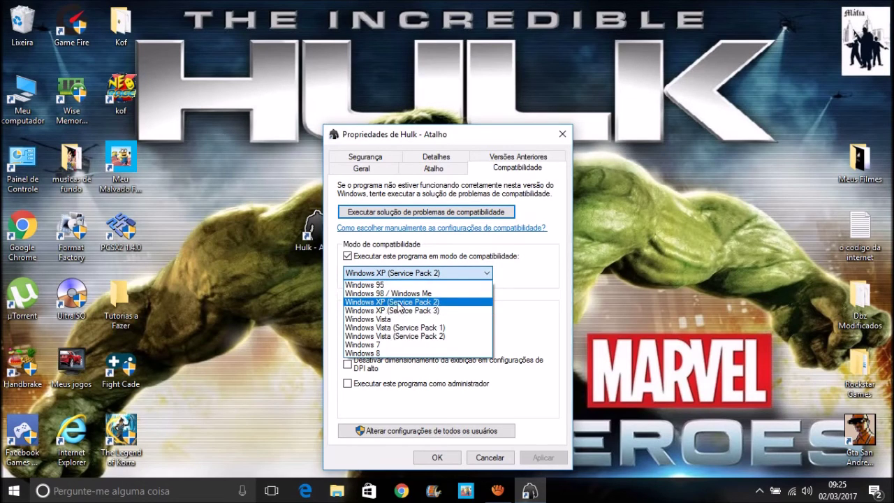
left_click(393, 311)
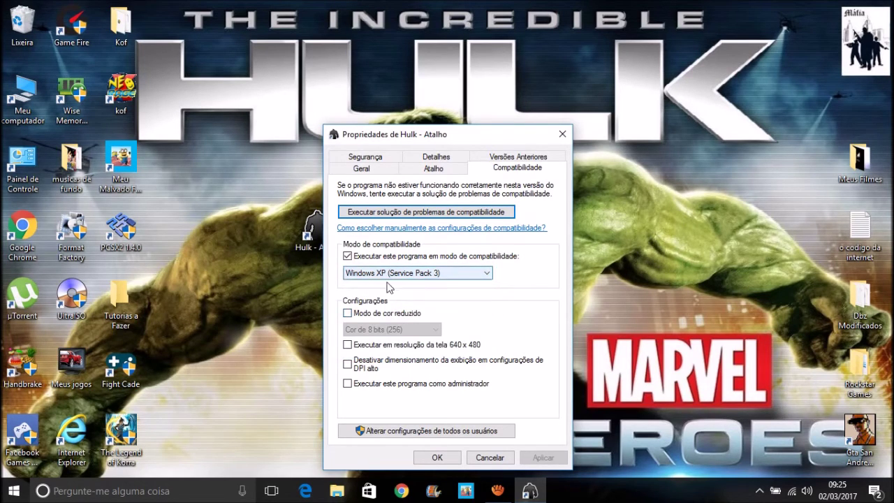
left_click(430, 274)
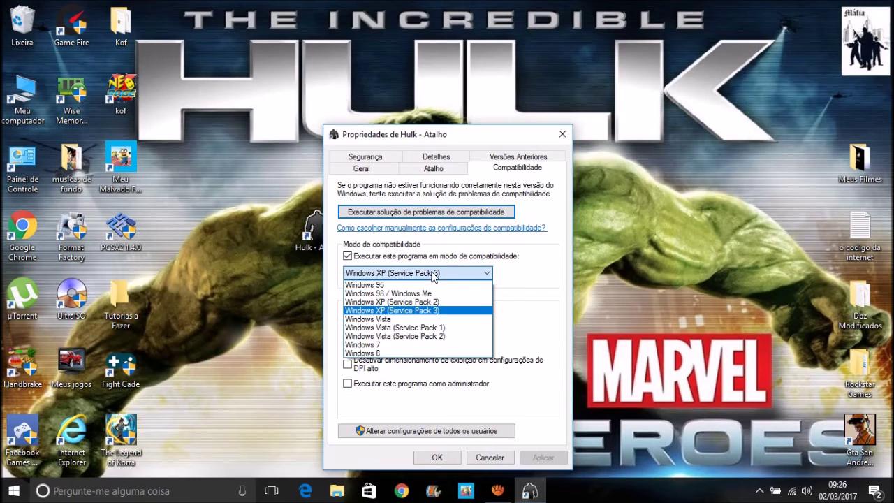
left_click(359, 319)
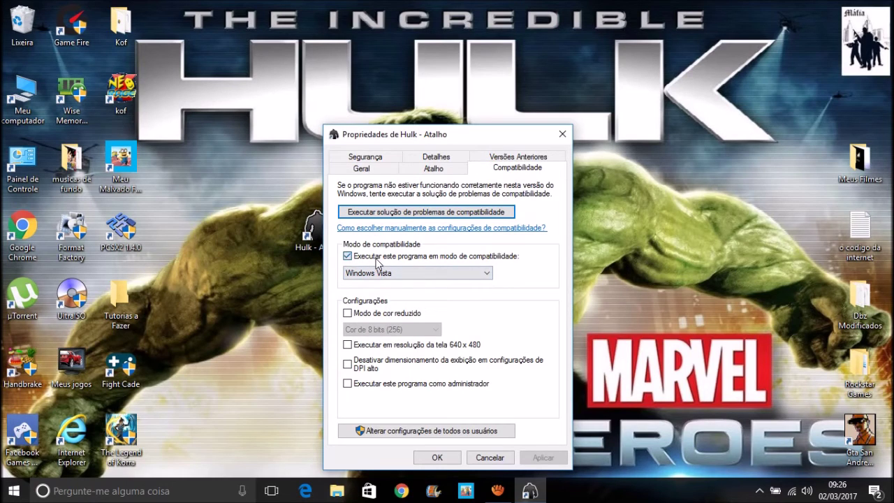
left_click(377, 258)
- Set the Hulk program to run as administrator, both for the shortcut and for all users, and save its properties
left_click(357, 389)
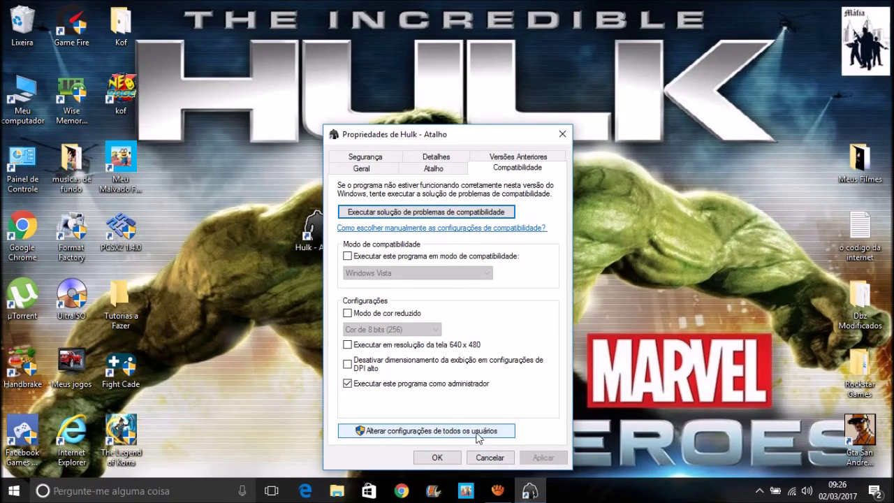
left_click(416, 436)
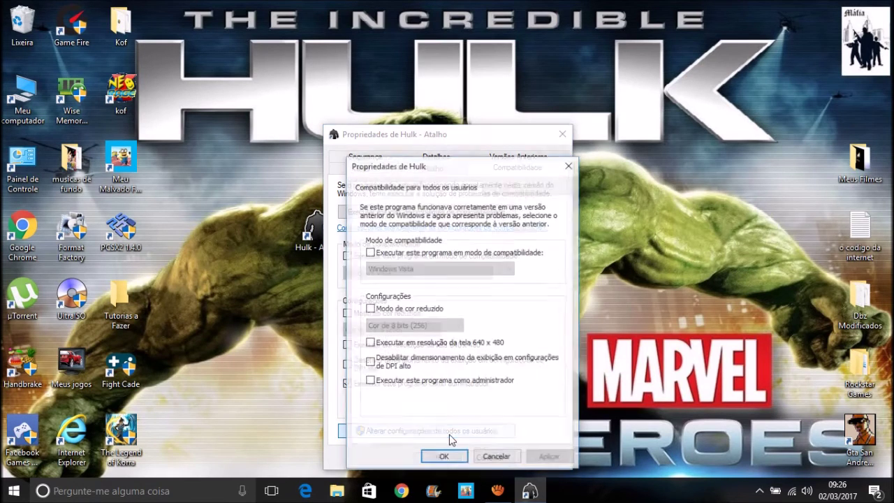
left_click(397, 381)
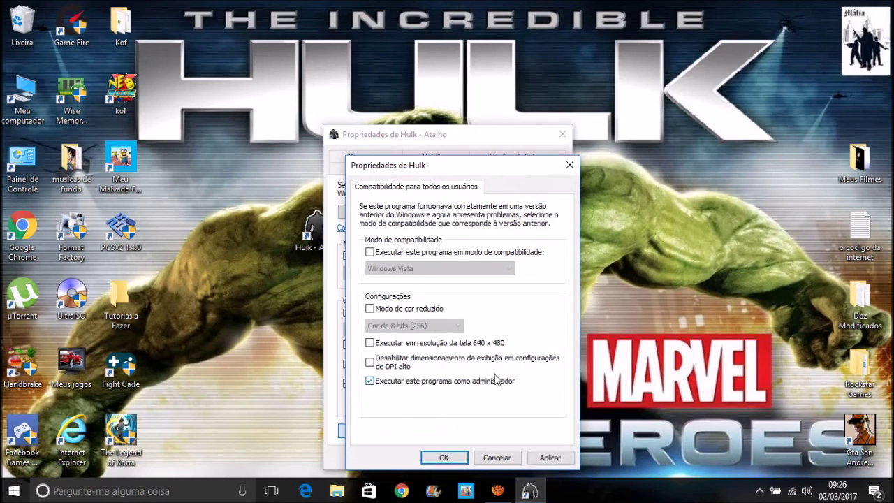
left_click(550, 458)
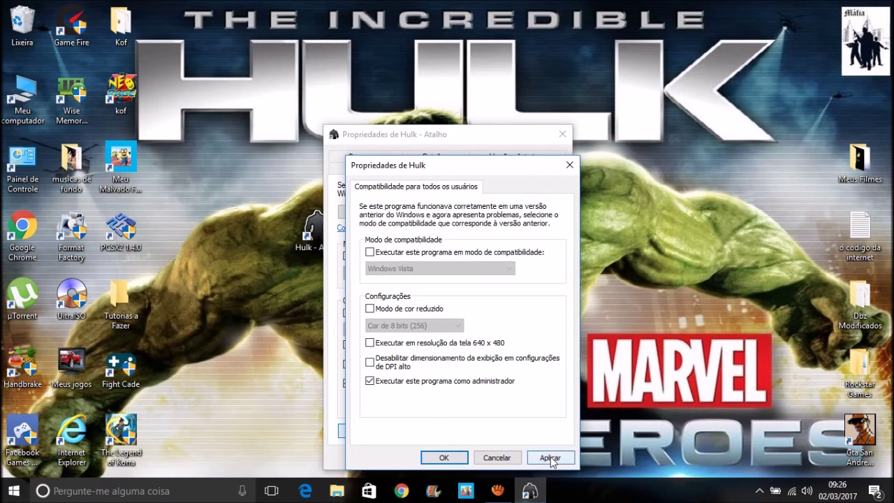
left_click(447, 458)
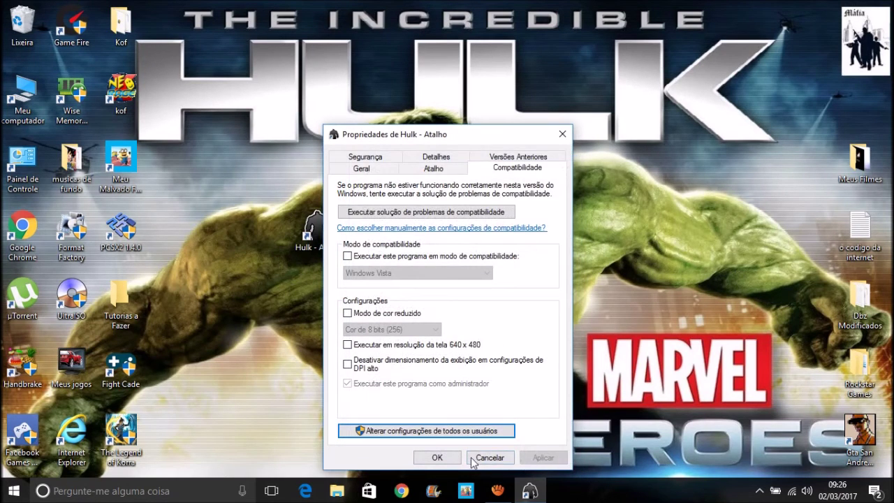
left_click(438, 457)
left_click_drag(358, 283, 348, 306)
left_click_drag(399, 388, 264, 140)
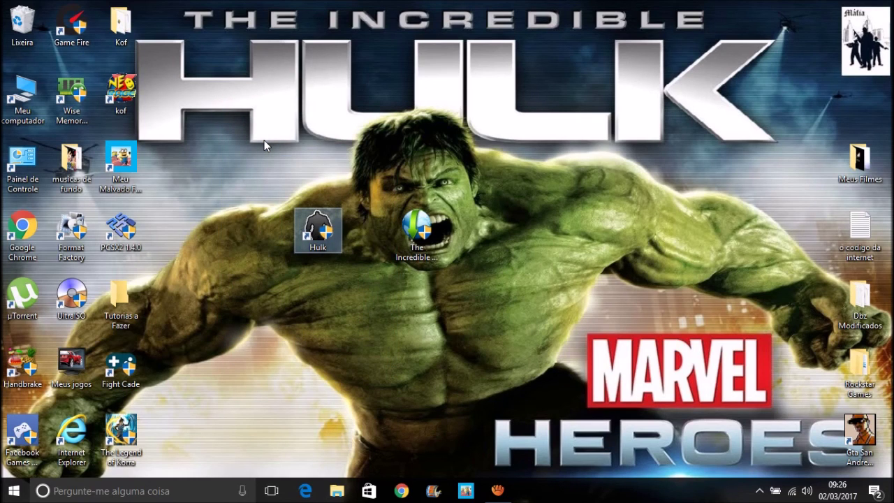